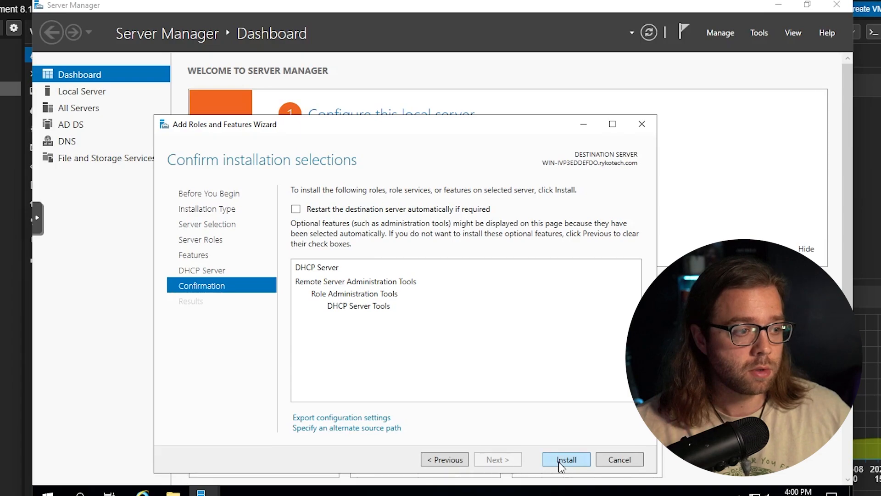
# - Install the DHCP Server role and complete its post-install configuration, authorizing the server with the preselected domain administrator credentials
pyautogui.click(560, 460)
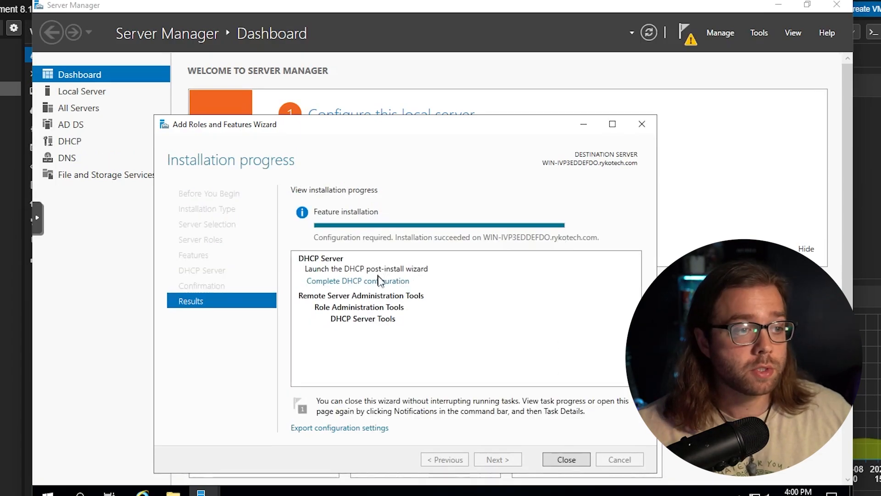
pyautogui.click(361, 282)
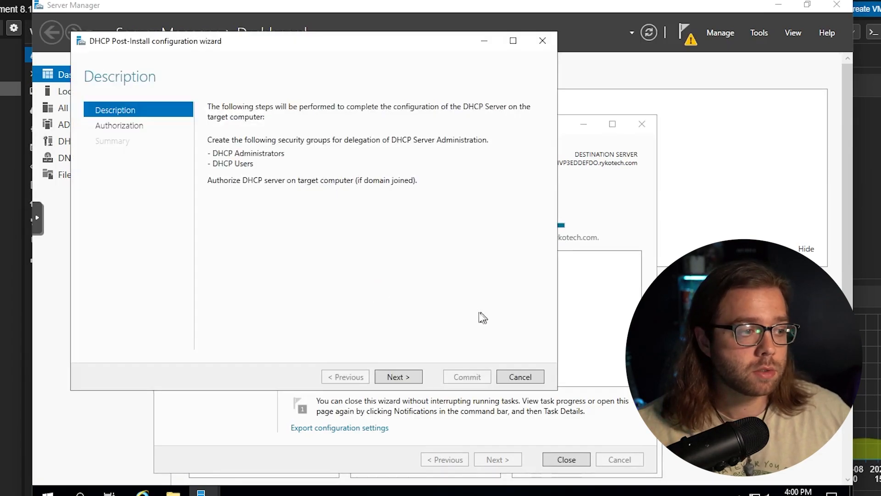
pyautogui.click(407, 377)
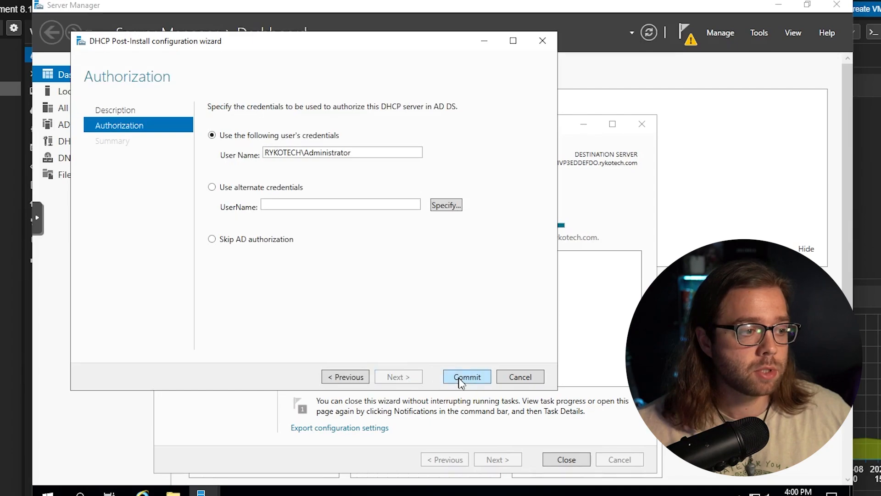
pyautogui.click(466, 377)
pyautogui.click(466, 373)
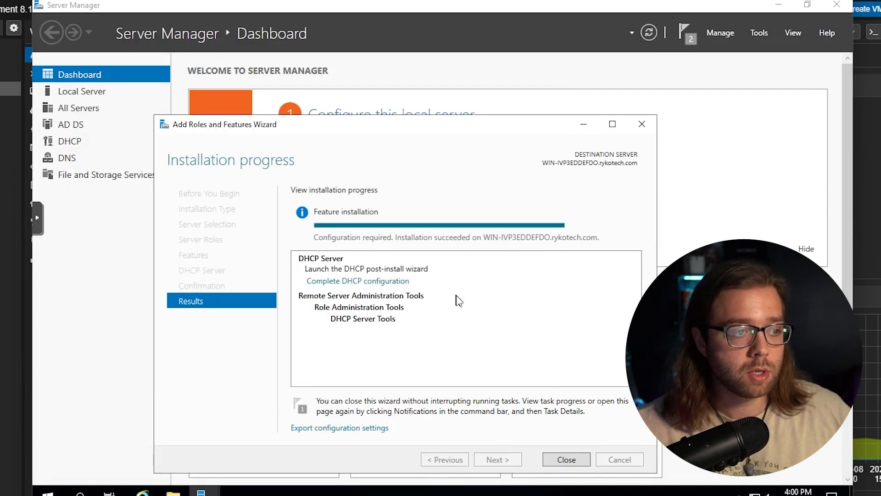
pyautogui.click(567, 460)
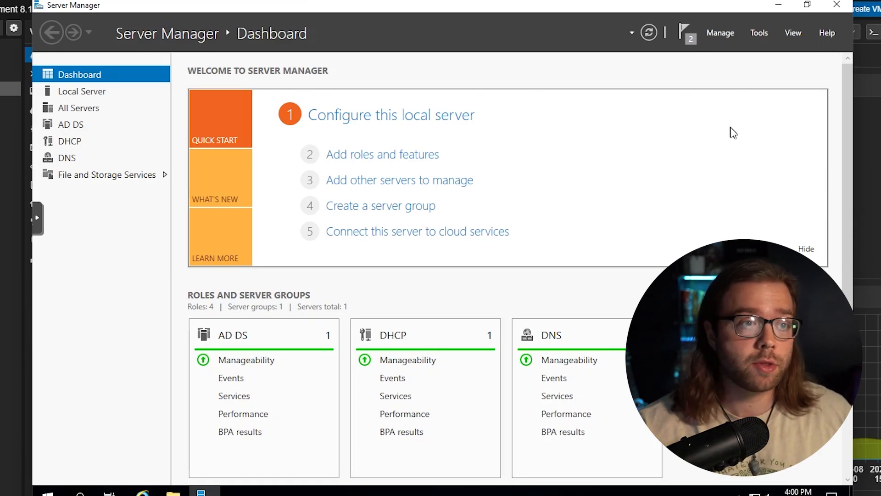
# - Open the DHCP management console maximized, select the server's IPv4 node, and widen the tree so its entries are readable
pyautogui.click(756, 35)
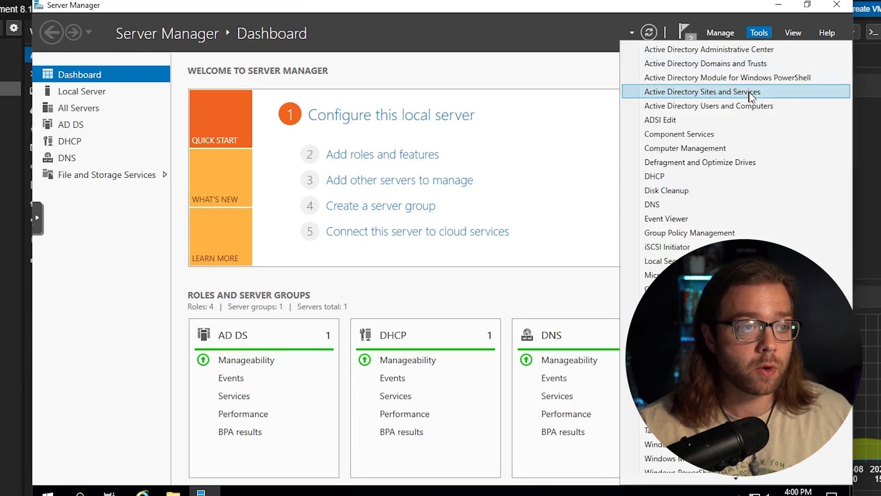
pyautogui.click(696, 176)
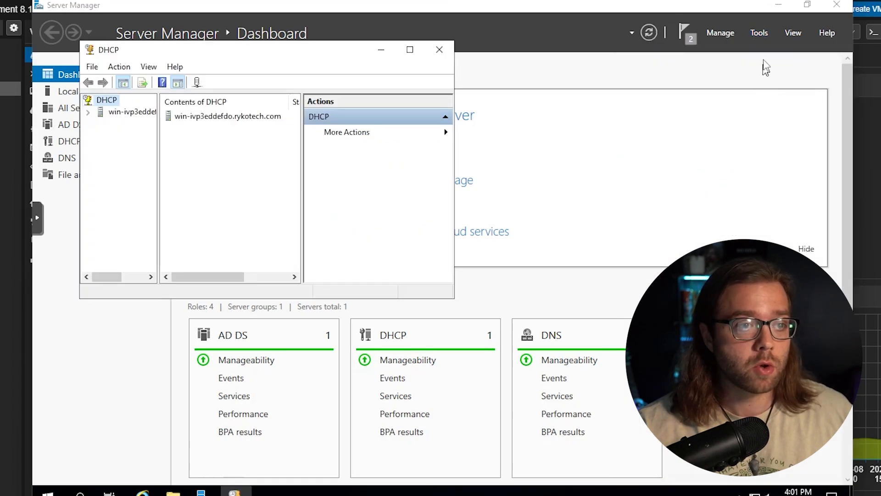
pyautogui.click(86, 112)
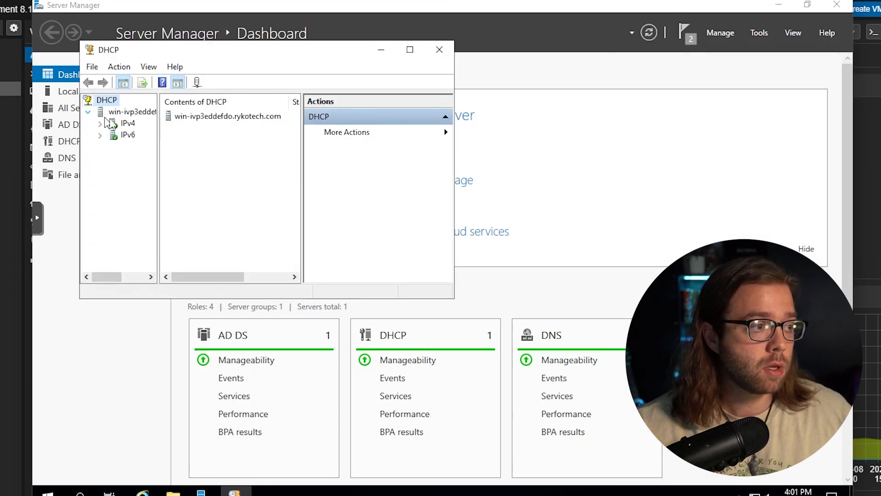
pyautogui.click(410, 50)
pyautogui.click(54, 77)
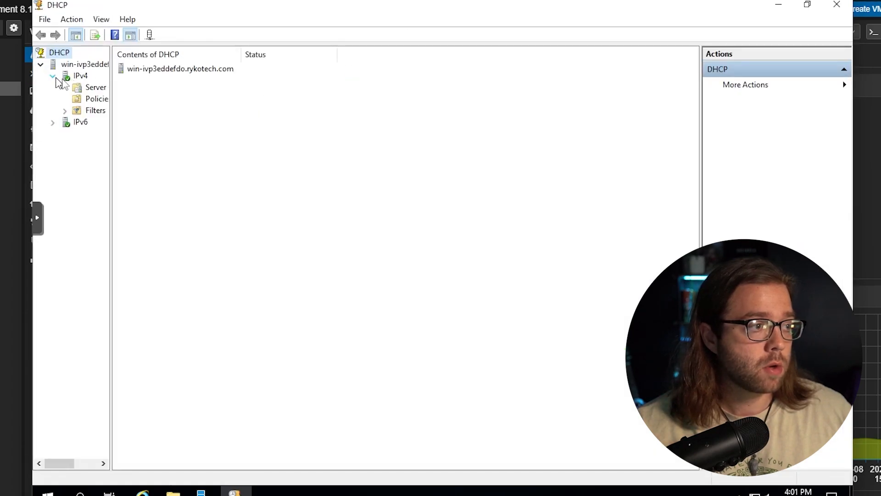
pyautogui.click(79, 76)
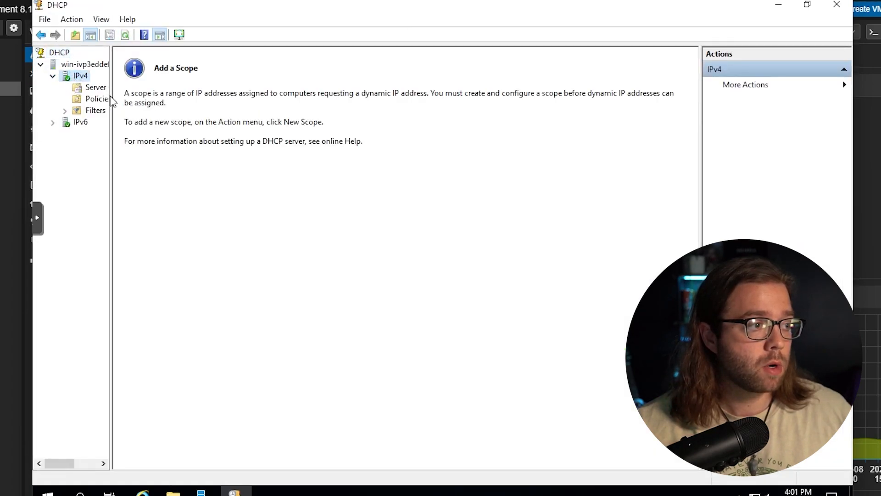
pyautogui.moveTo(112, 99); pyautogui.dragTo(161, 101)
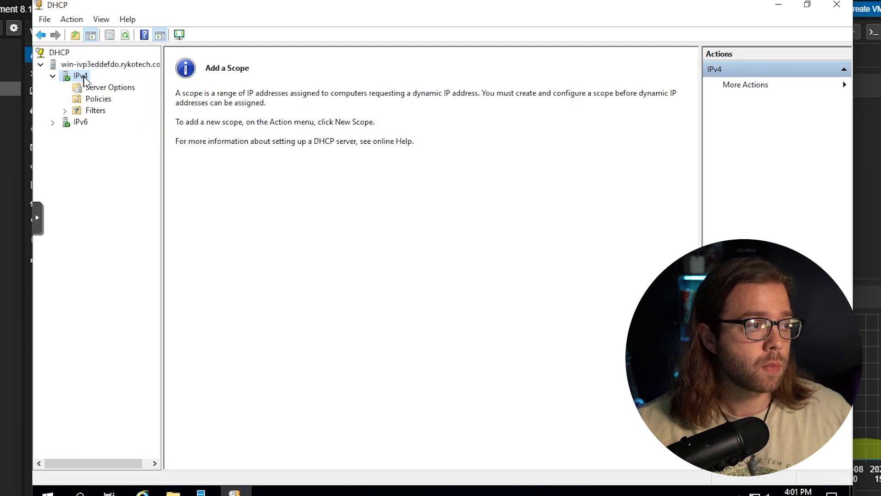
# - Start a new scope under IPv4 and name it "Scope"
pyautogui.rightClick(84, 76)
pyautogui.click(148, 104)
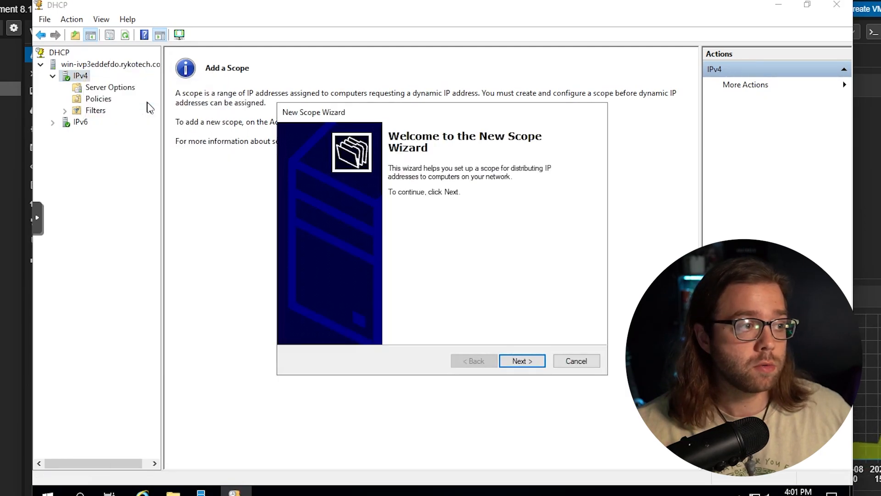
pyautogui.click(525, 362)
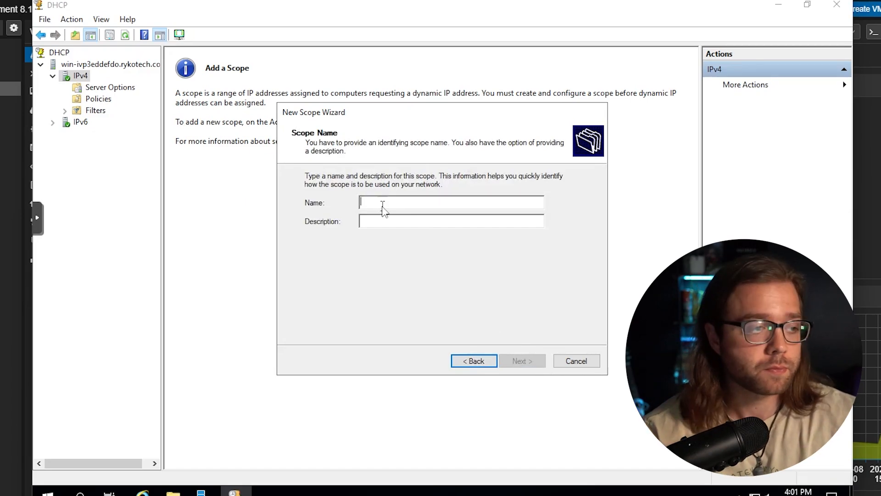
pyautogui.write('Scope')
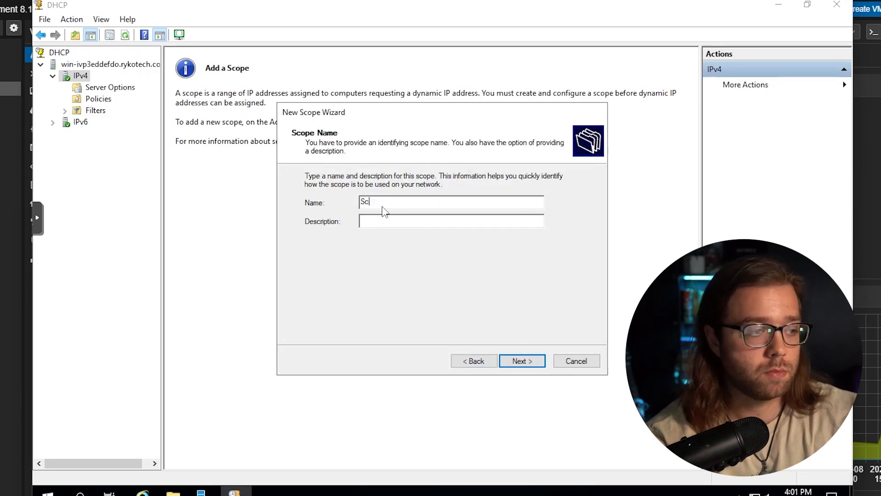
pyautogui.click(531, 365)
# - Set the scope's address range from 192.168.1.150 to 192.168.1.200, keeping the 24-bit subnet mask
pyautogui.write('192.1..')
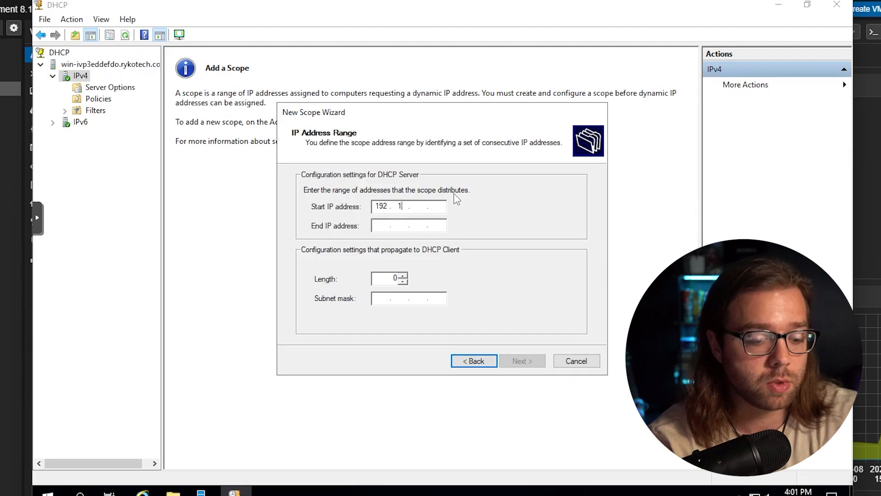
pyautogui.write('68 . ')
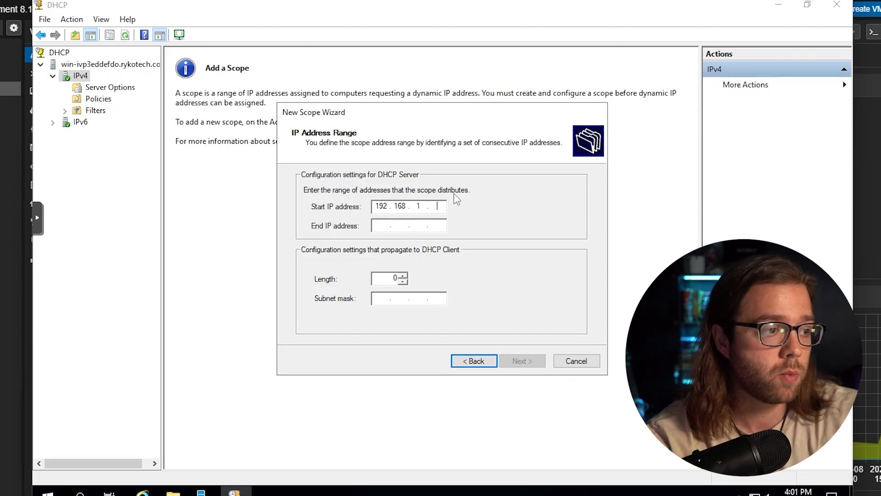
pyautogui.write('1 . 150')
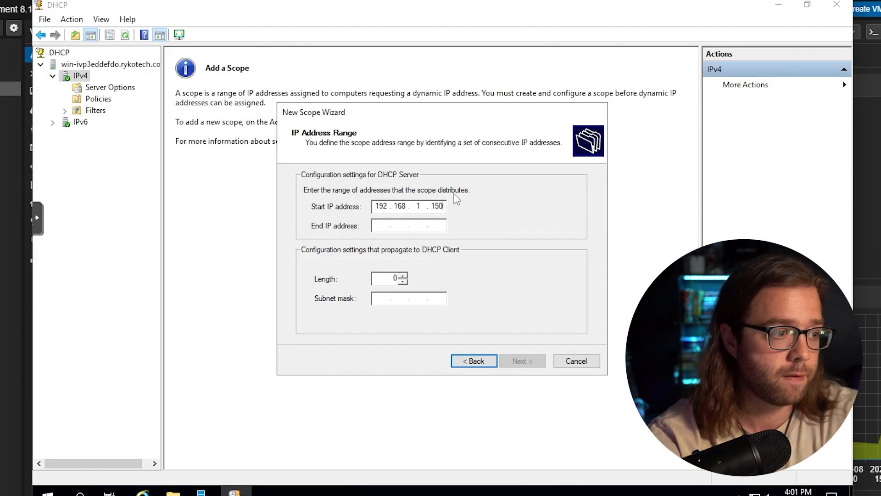
pyautogui.press('Tab')
pyautogui.write('192 . 1')
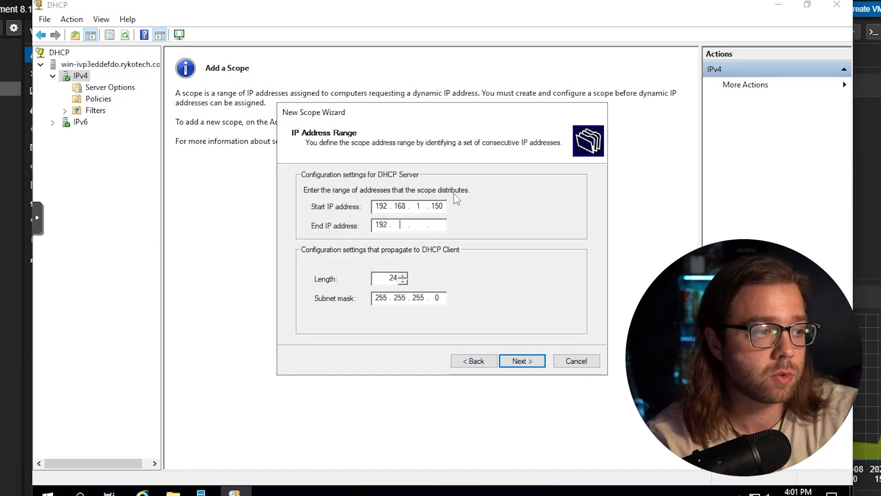
pyautogui.write('68 . ')
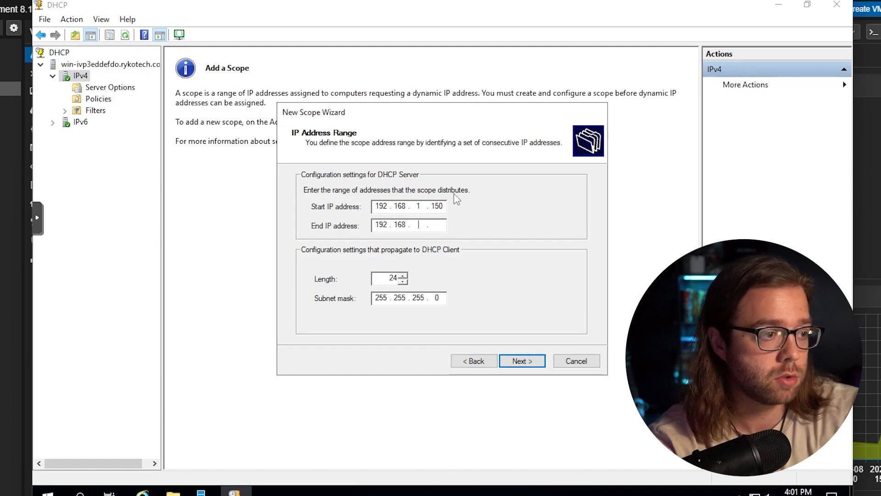
pyautogui.write('1 . 200')
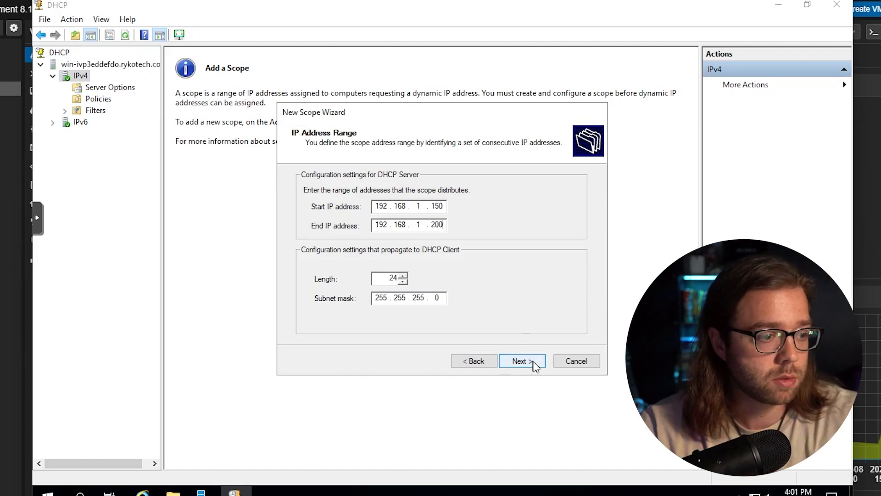
pyautogui.click(534, 366)
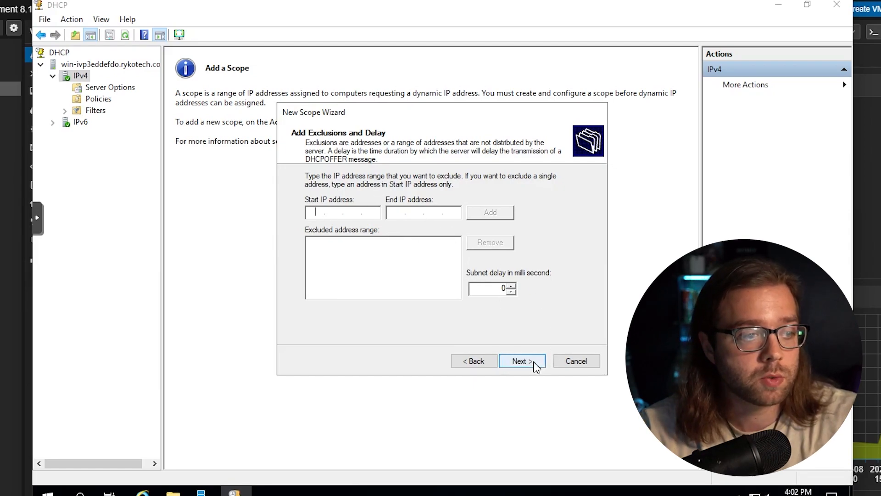
# - Leave the scope without exclusions or delay and keep the lease duration at 8 days
pyautogui.click(523, 361)
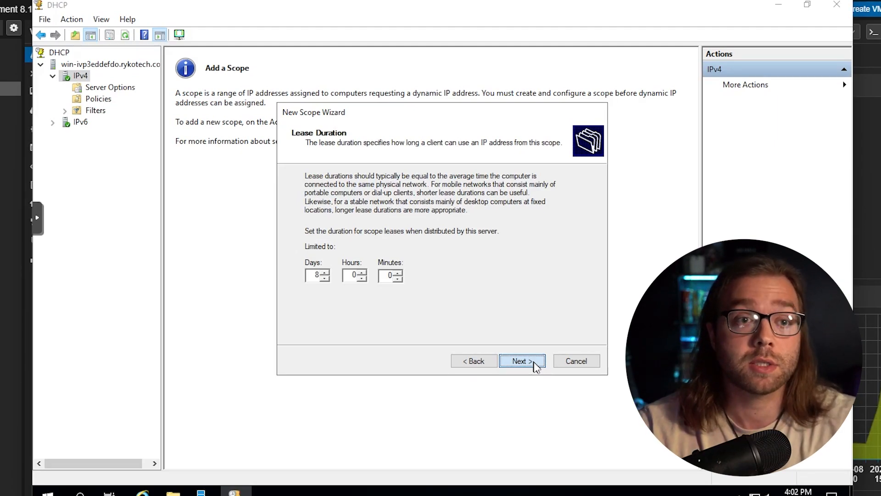
pyautogui.click(535, 366)
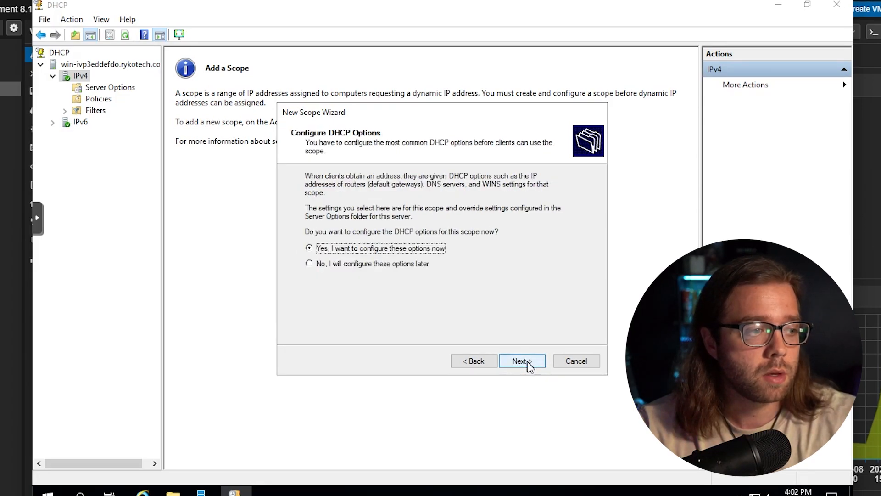
pyautogui.click(496, 362)
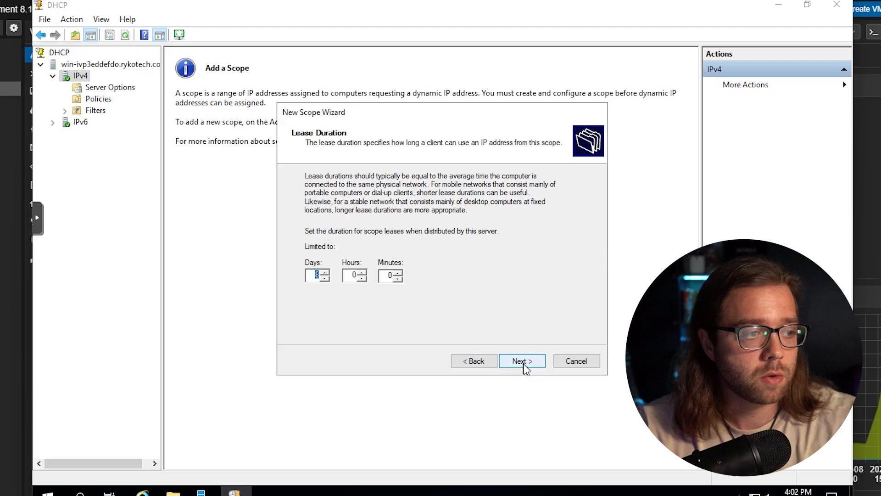
pyautogui.click(525, 367)
# - Choose to configure the DHCP options now and enter 192.168.1.1 as the router (default gateway) address
pyautogui.click(525, 362)
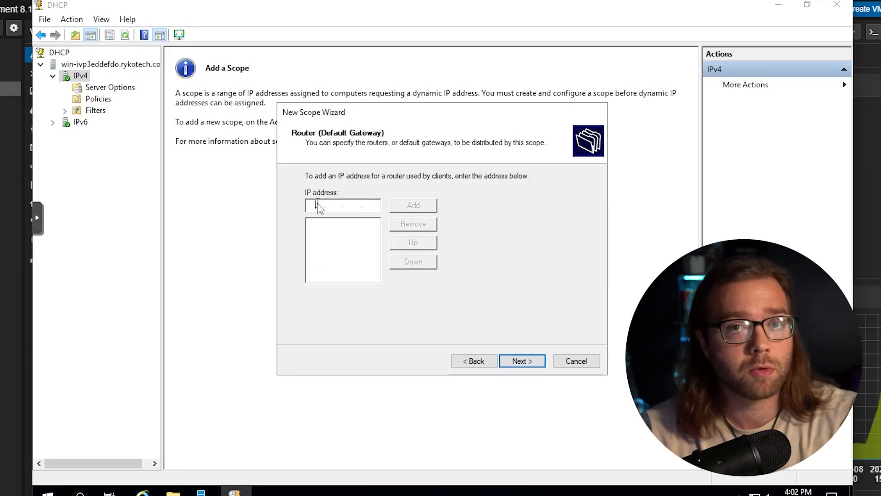
pyautogui.write('19')
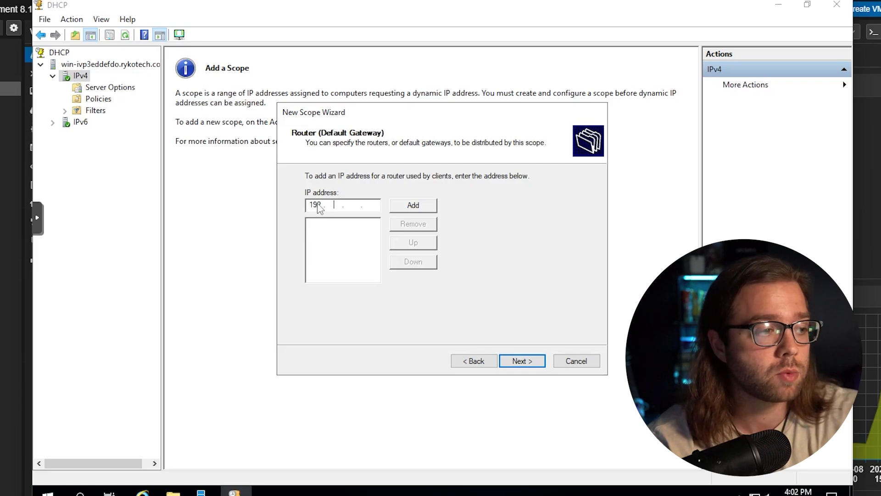
pyautogui.write('2.168.1.1')
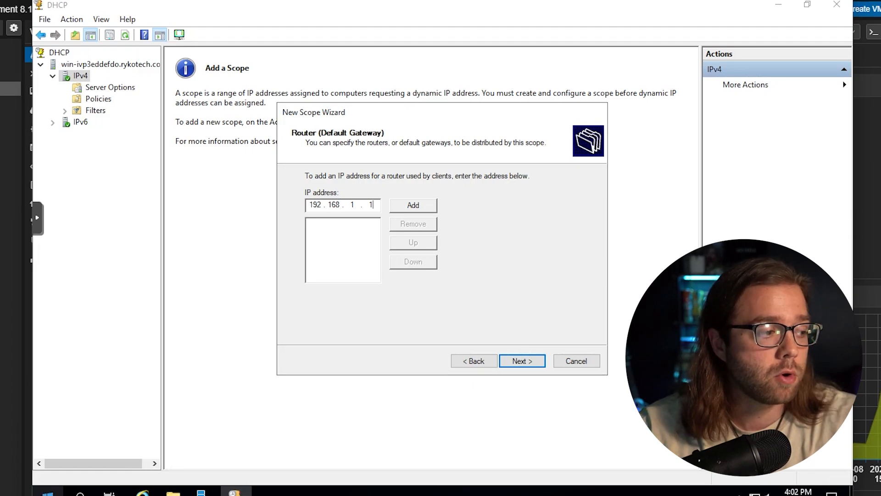
# - Run ipconfig /all in a command prompt to check the server's default gateway, then close the prompt
pyautogui.rightClick(48, 491)
pyautogui.click(72, 433)
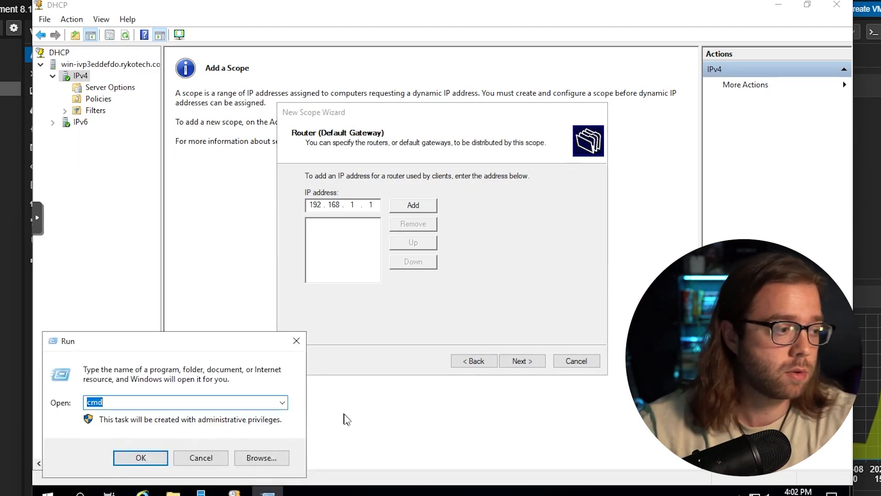
pyautogui.press('Escape')
pyautogui.write('ipconfig /all')
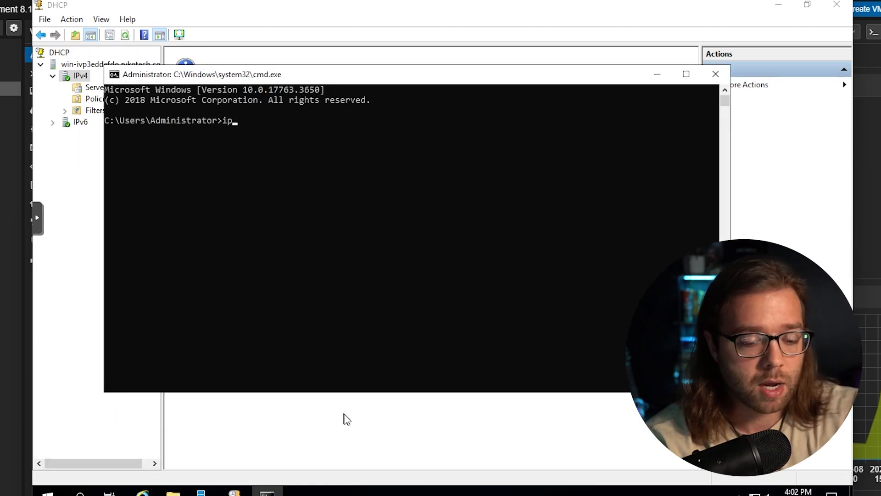
pyautogui.press('Return')
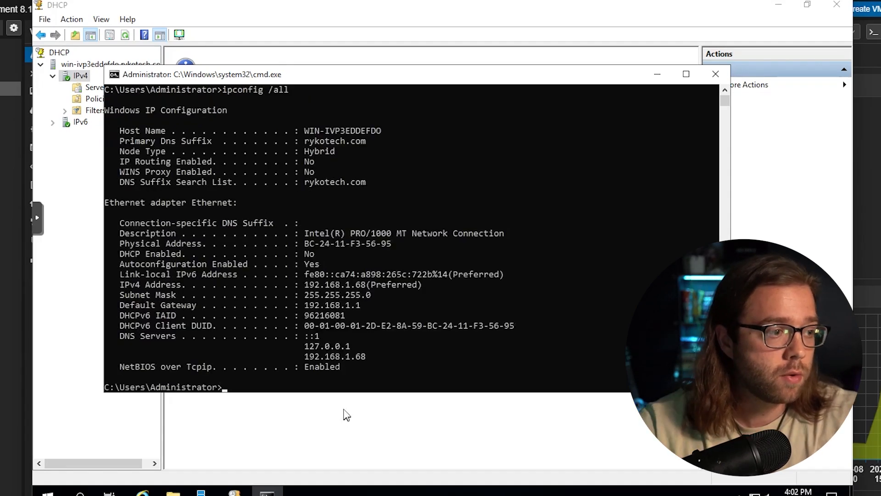
pyautogui.moveTo(370, 305); pyautogui.dragTo(120, 308)
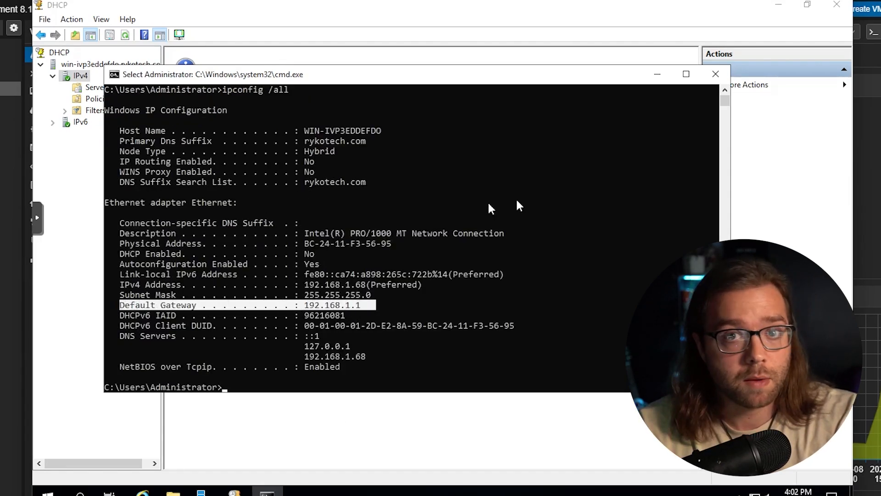
pyautogui.click(715, 74)
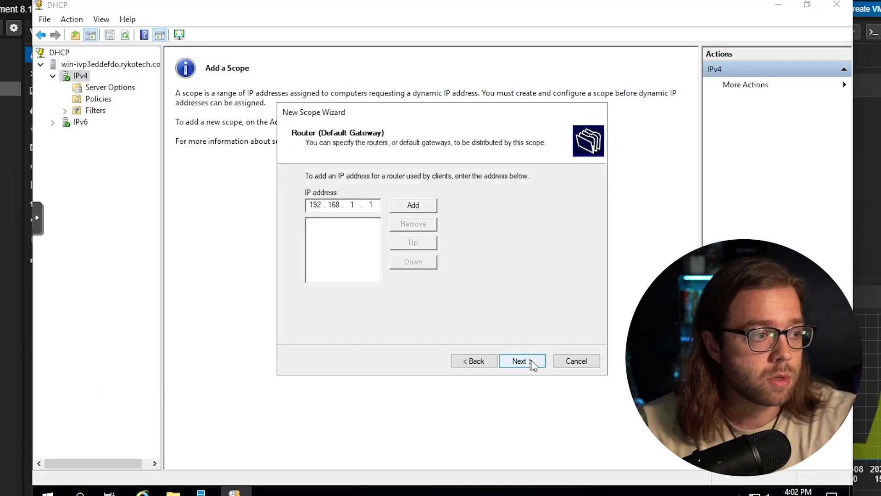
# - Proceed to scope activation, keeping the rykotech.com parent domain and listed DNS servers and leaving the WINS servers empty
pyautogui.click(531, 361)
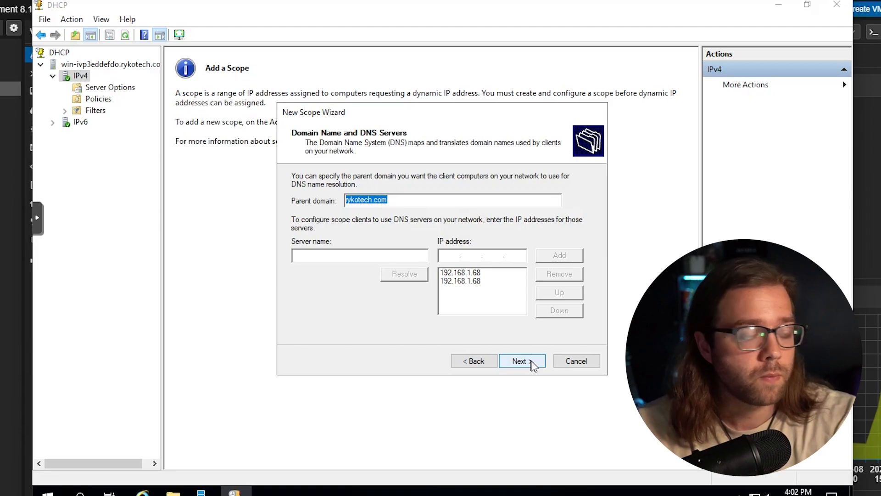
pyautogui.click(531, 362)
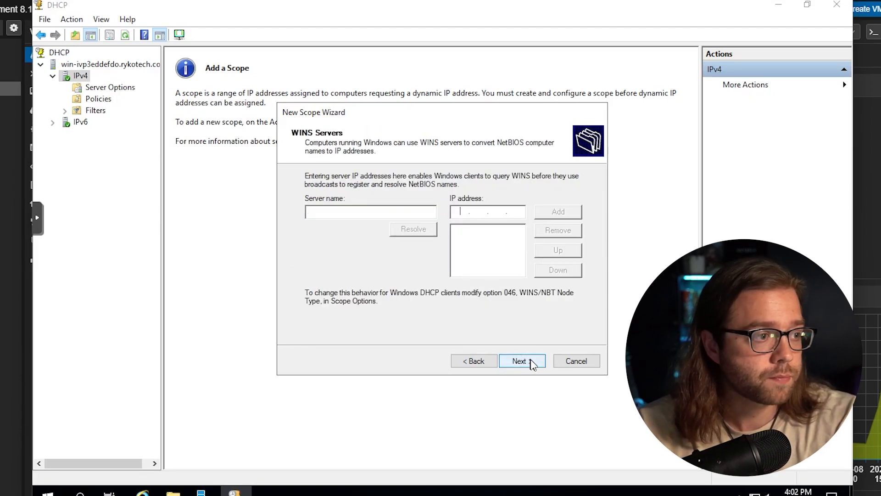
pyautogui.click(531, 361)
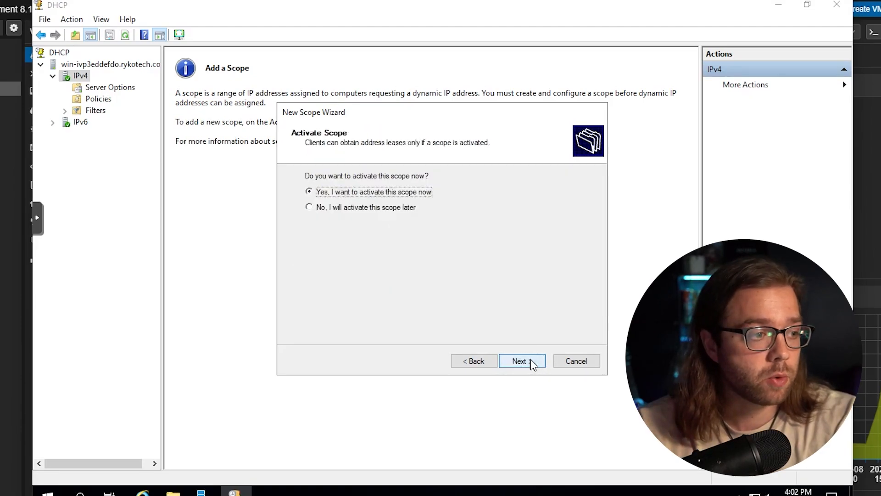
# - Activate the new scope now, finish the New Scope Wizard, and open the scope's address pool
pyautogui.click(531, 361)
pyautogui.click(531, 362)
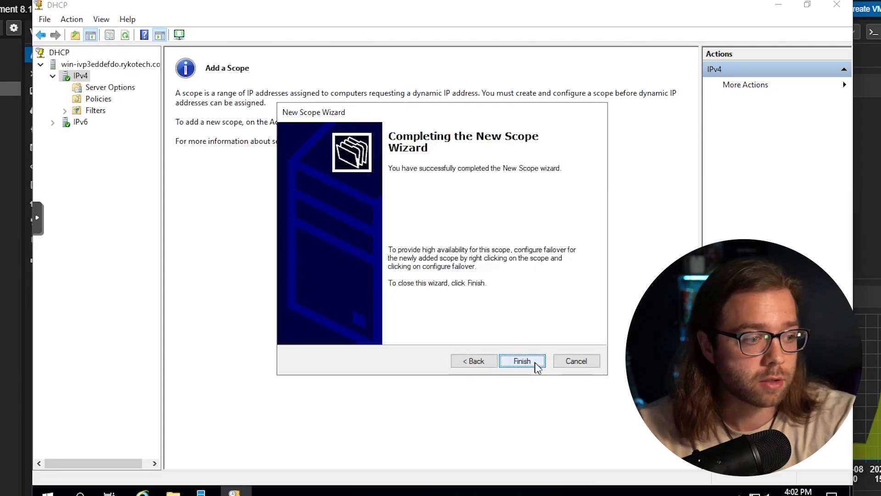
pyautogui.click(65, 88)
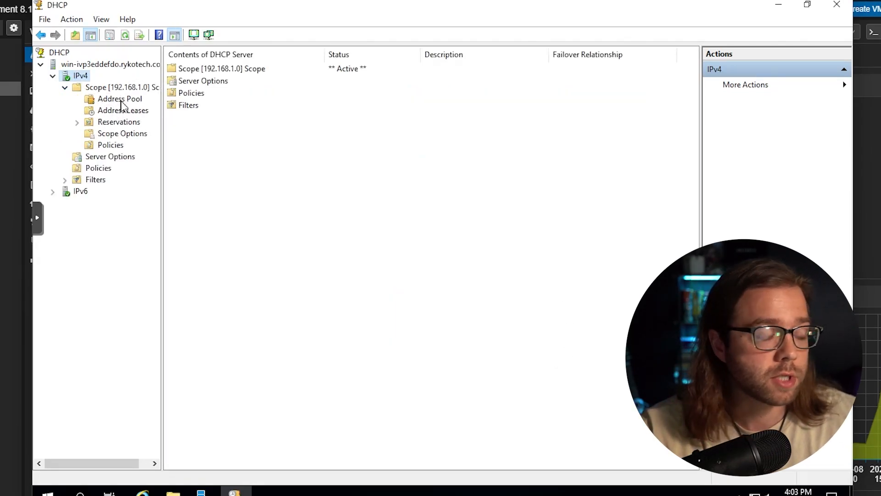
pyautogui.click(121, 99)
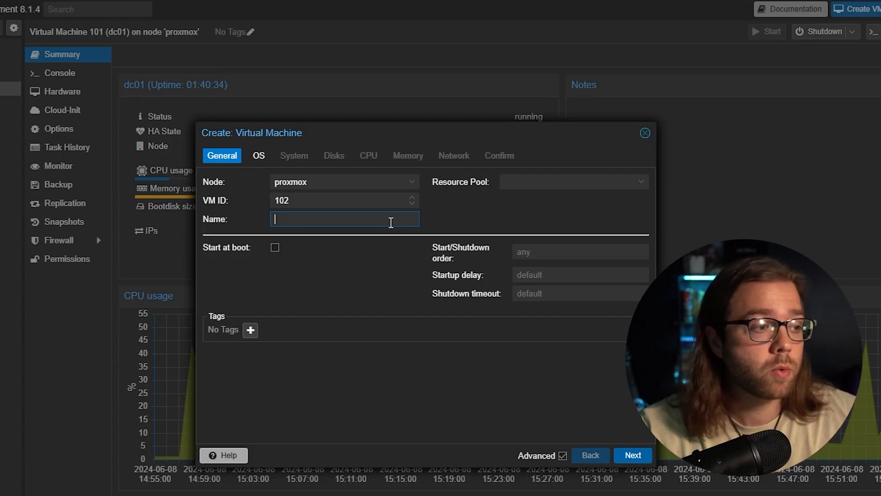
# - Name the new Proxmox virtual machine Goku and choose Windows.iso from local storage as its installation image
pyautogui.write('Goku')
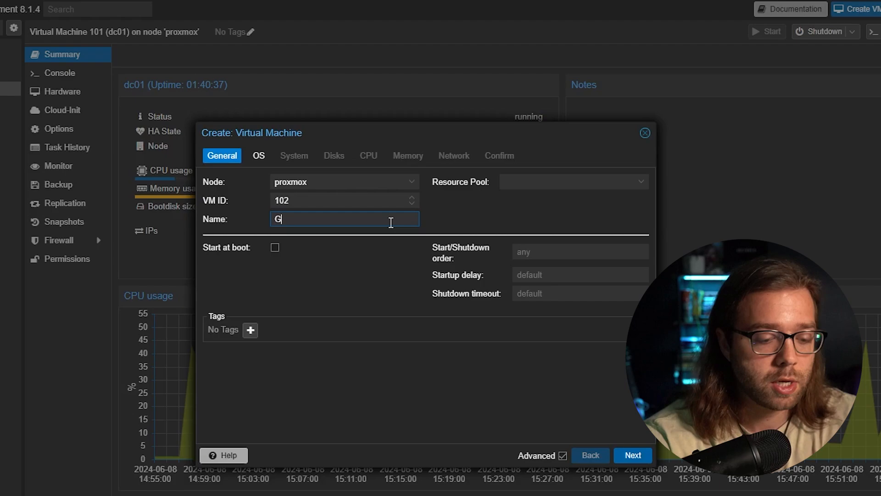
pyautogui.click(641, 454)
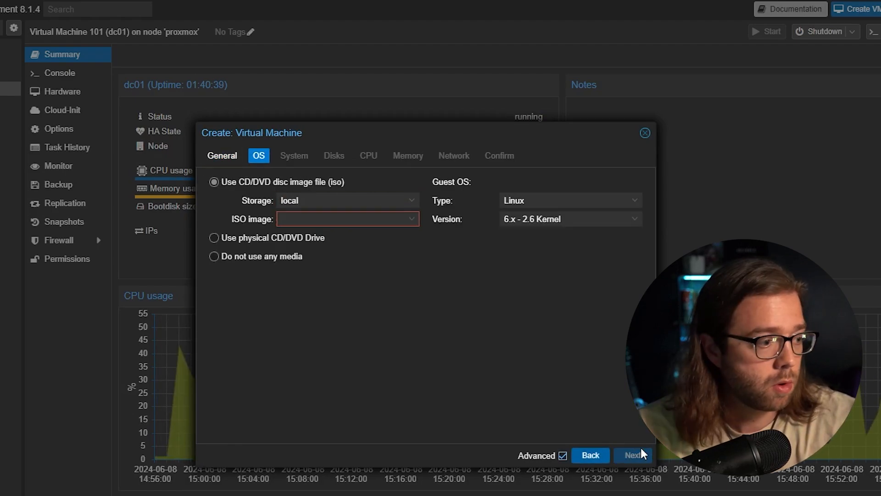
pyautogui.click(407, 221)
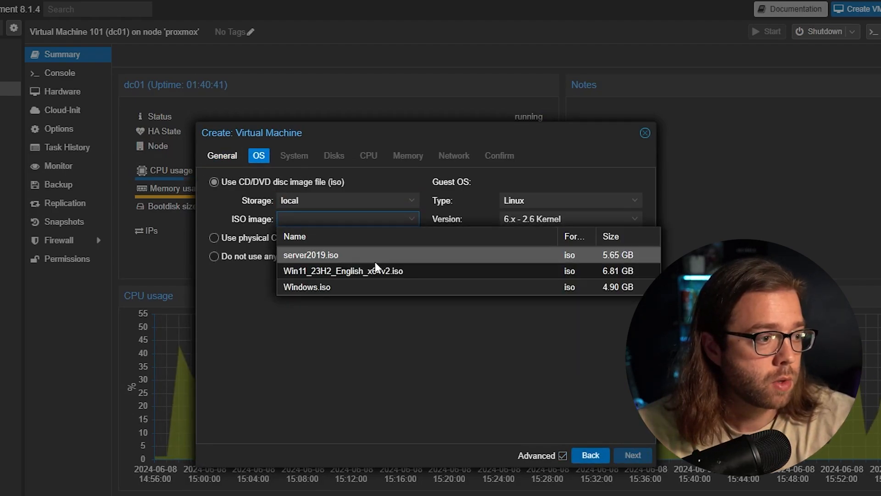
pyautogui.click(340, 288)
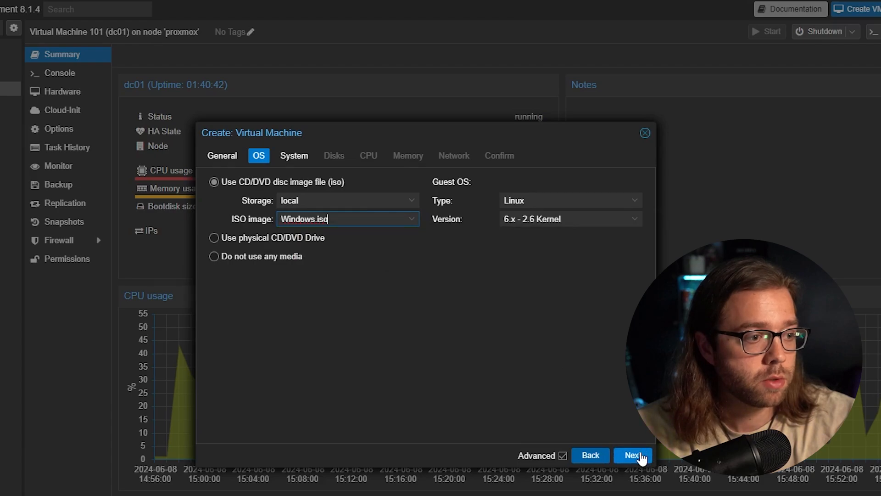
pyautogui.click(641, 456)
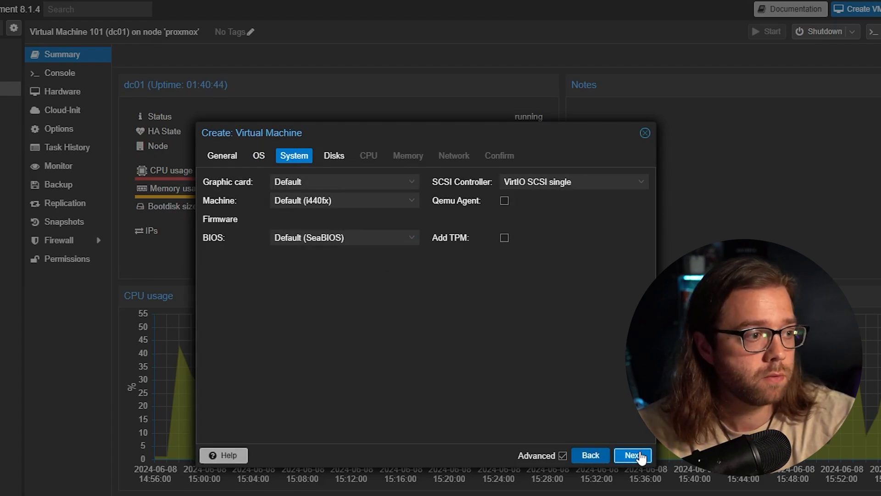
# - Create the virtual machine with the default system, disk, CPU, memory and network settings
pyautogui.click(641, 456)
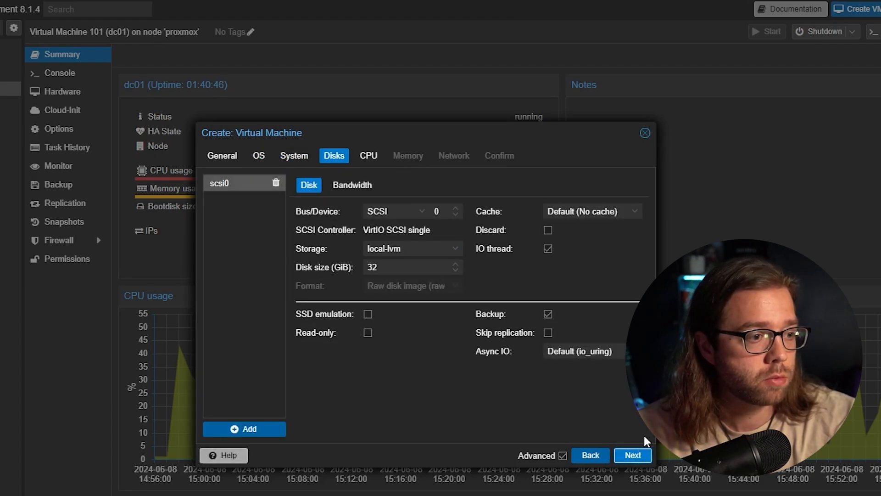
pyautogui.click(635, 456)
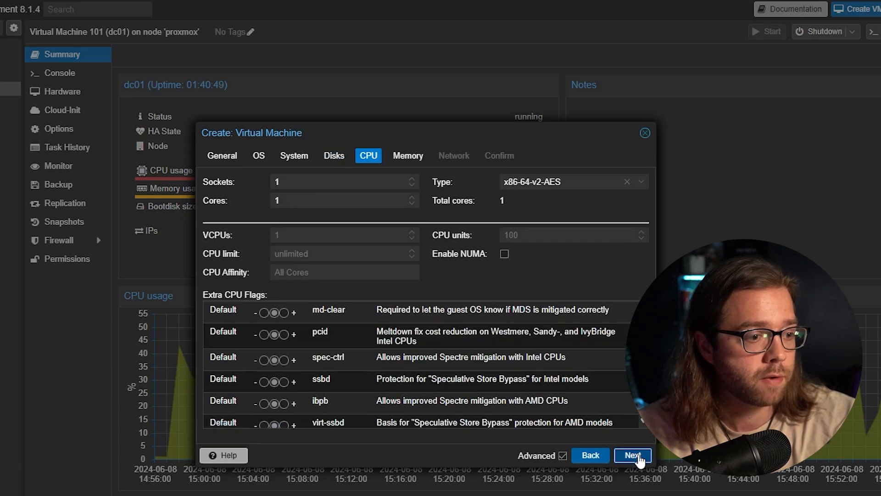
pyautogui.click(633, 455)
pyautogui.click(633, 455)
pyautogui.click(633, 455)
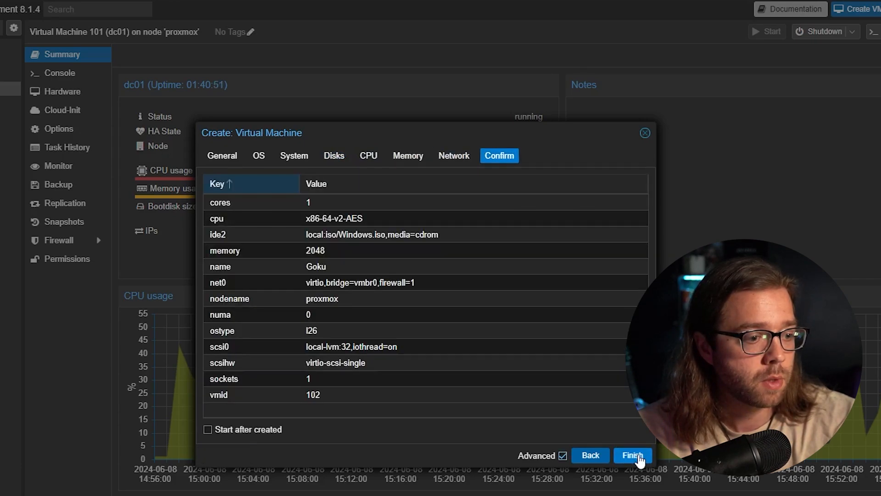
pyautogui.click(633, 455)
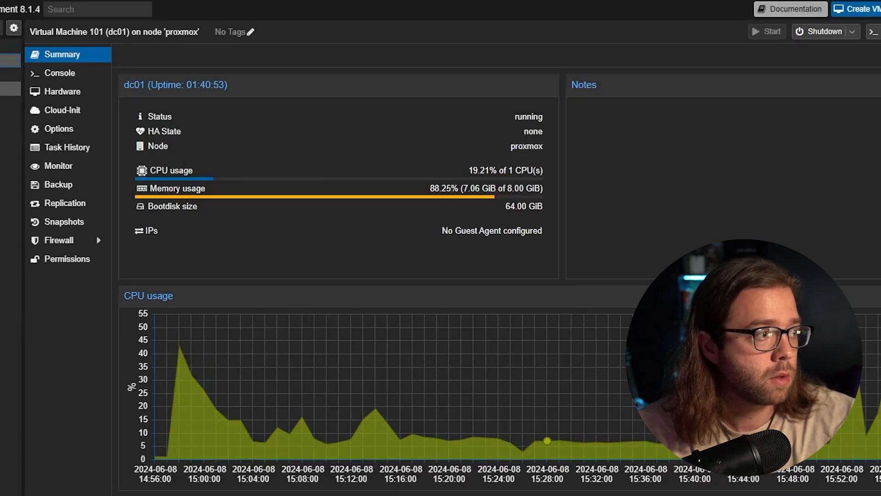
pyautogui.click(10, 103)
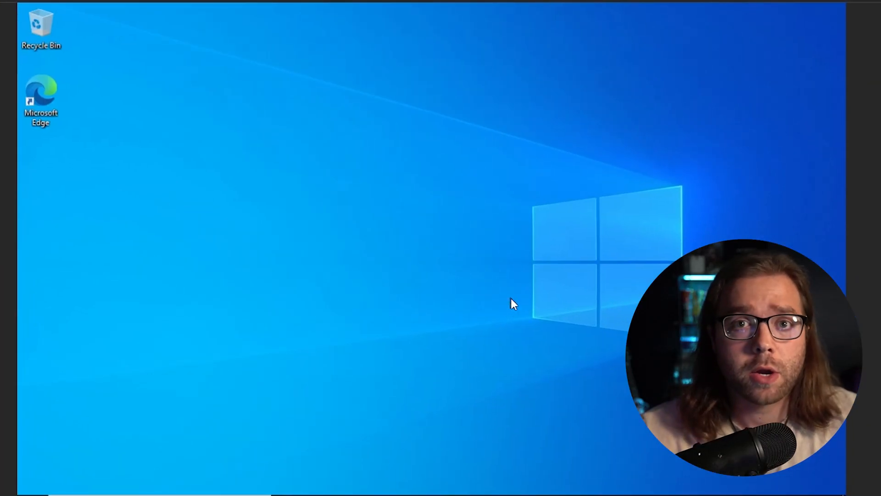
# - Run ipconfig /all in a command prompt on the Windows client and check its DHCP server and IPv4 address
pyautogui.rightClick(45, 490)
pyautogui.click(71, 441)
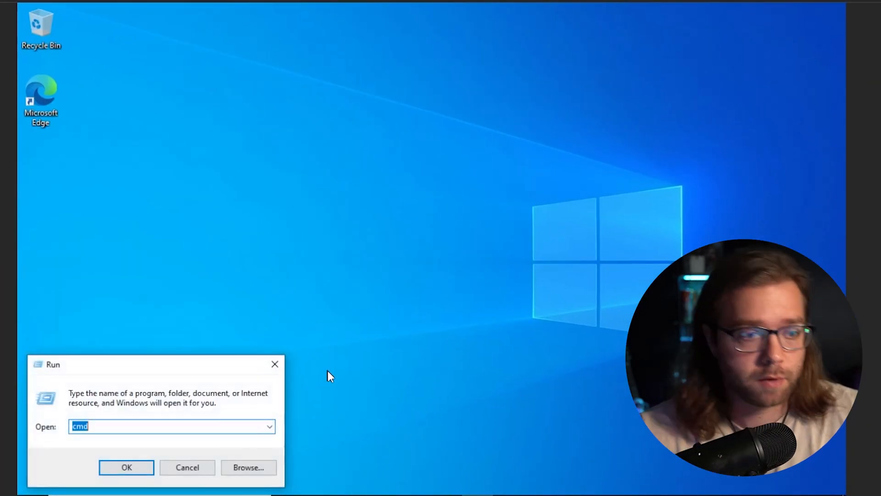
pyautogui.write('cmd')
pyautogui.press('Return')
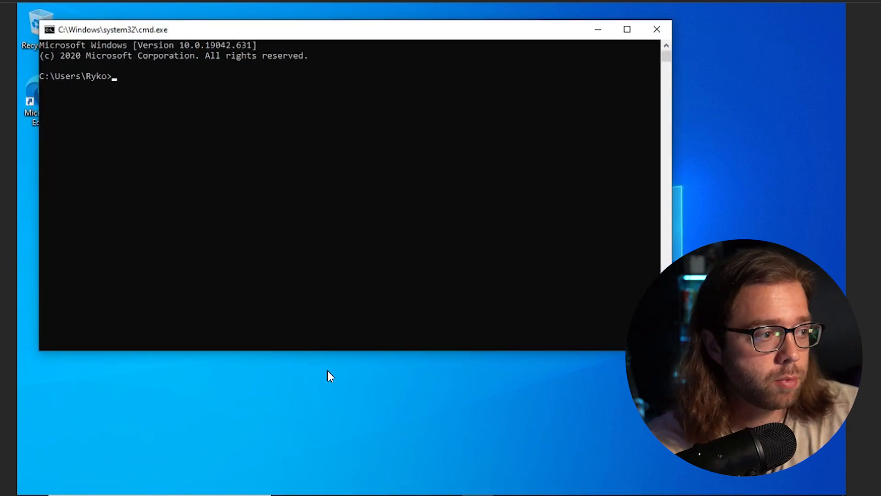
pyautogui.write('ipconfig /')
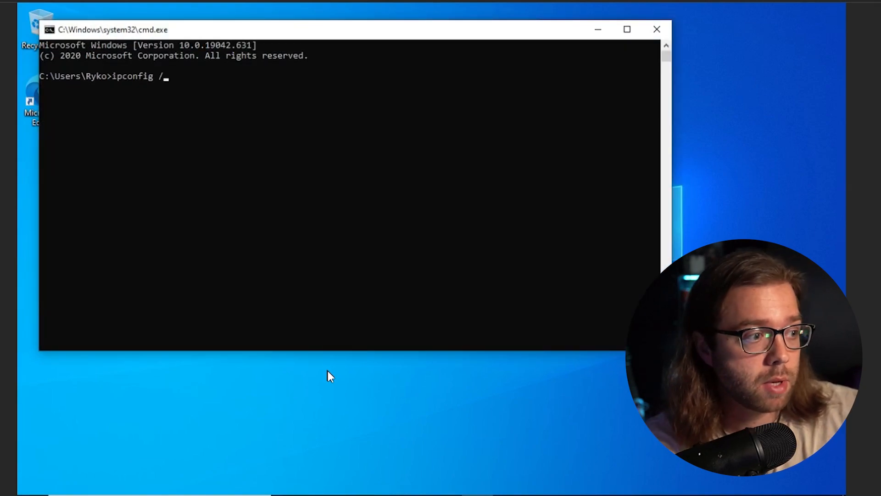
pyautogui.write('all')
pyautogui.press('Return')
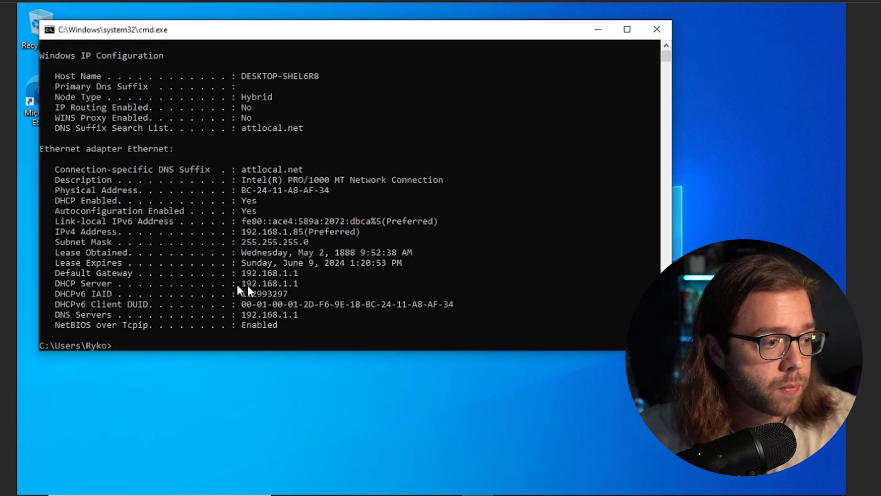
pyautogui.moveTo(237, 285); pyautogui.dragTo(306, 288)
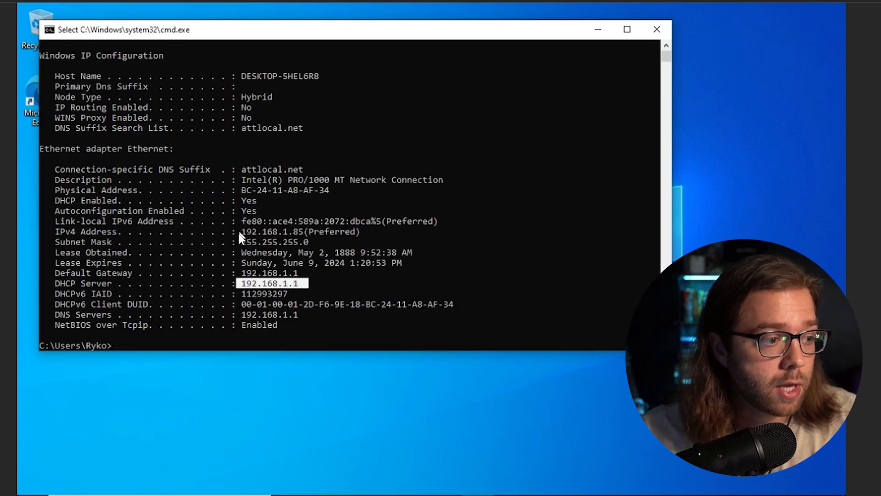
pyautogui.moveTo(240, 234); pyautogui.dragTo(305, 234)
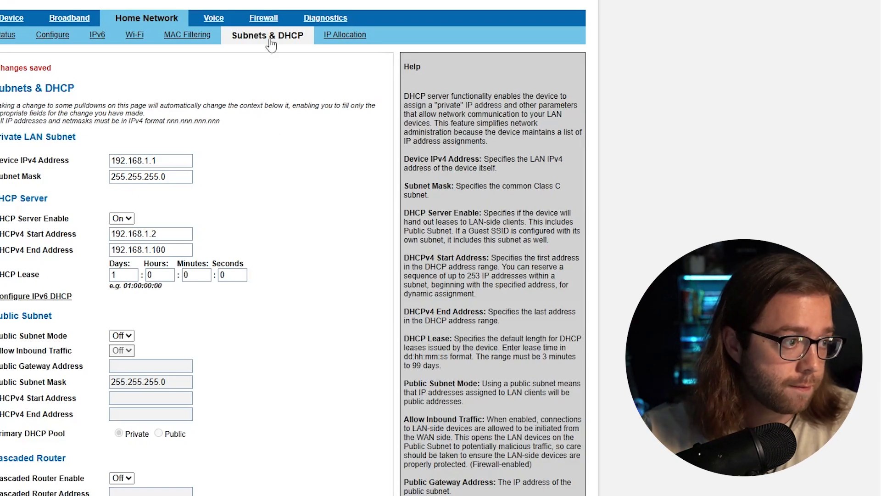
# - Switch to the router's Subnets & DHCP page and set DHCP Server Enable to Off
pyautogui.scroll(-1, 184, 183)
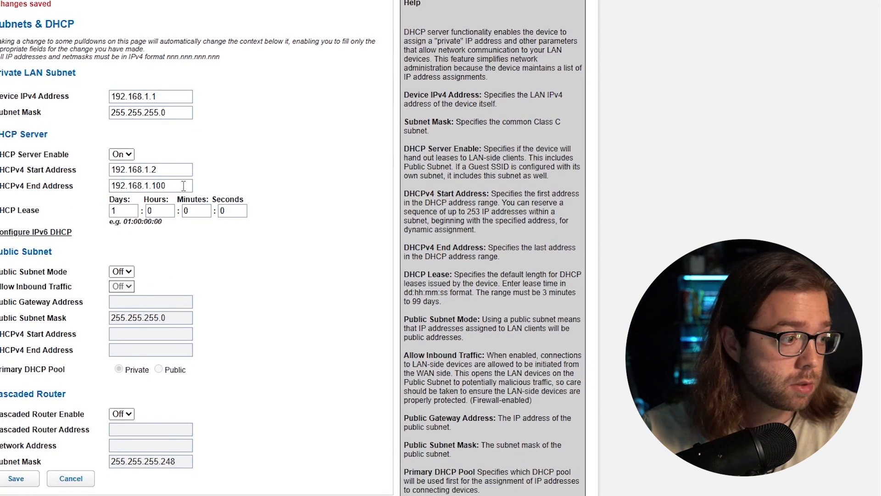
pyautogui.click(122, 155)
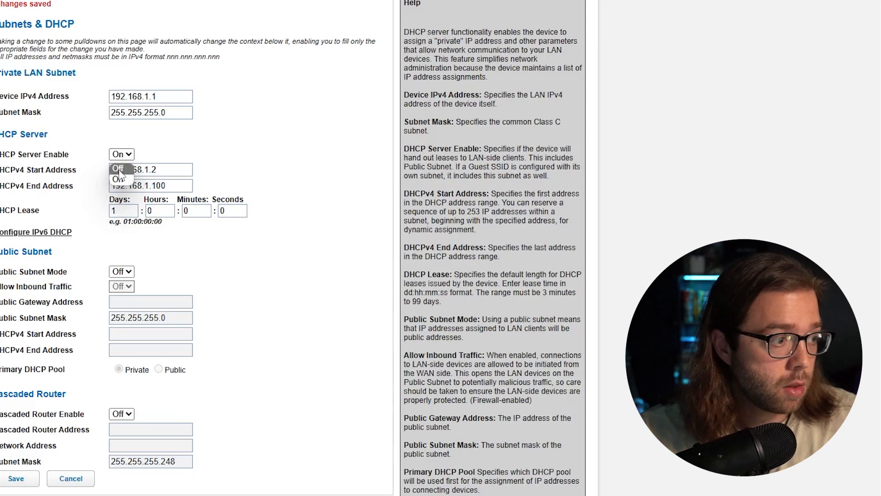
pyautogui.click(117, 166)
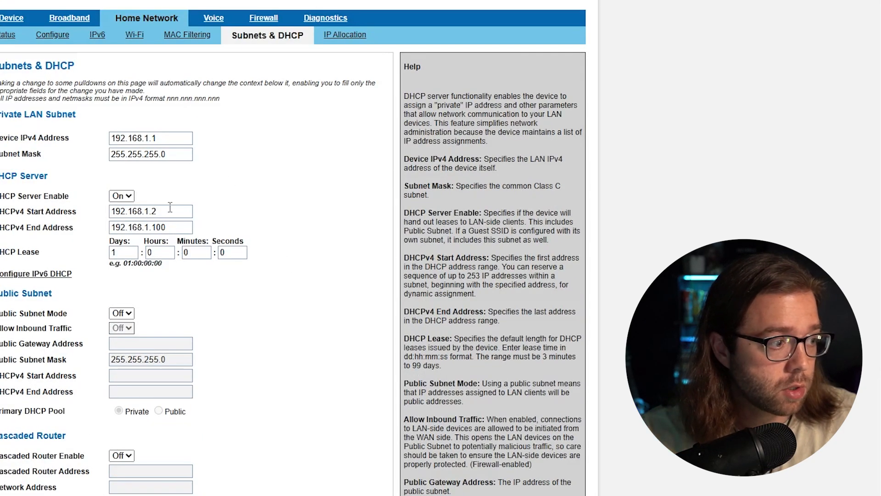
pyautogui.scroll(-4, 271, 296)
pyautogui.scroll(2, 138, 184)
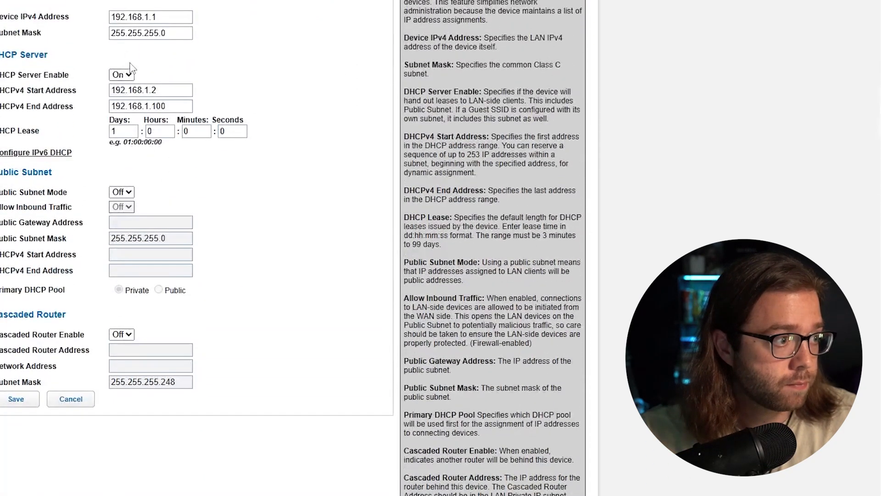
pyautogui.click(124, 75)
pyautogui.click(124, 88)
pyautogui.scroll(3, 284, 146)
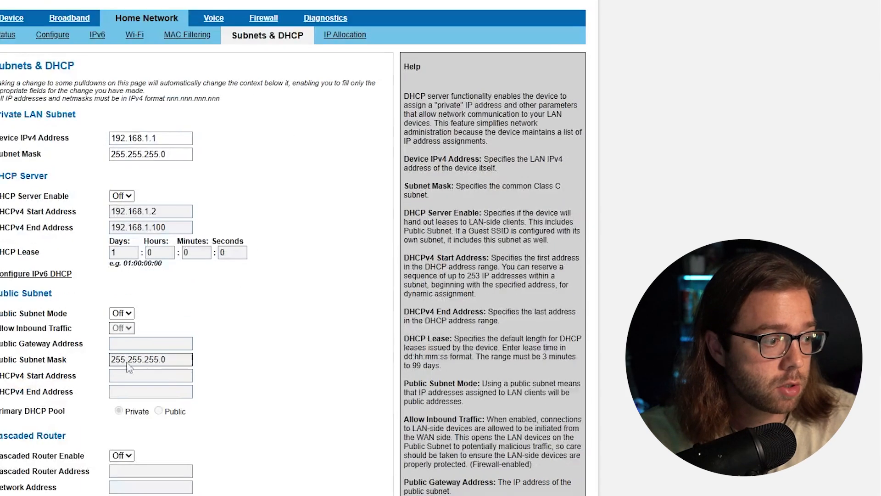
pyautogui.scroll(-5, 190, 361)
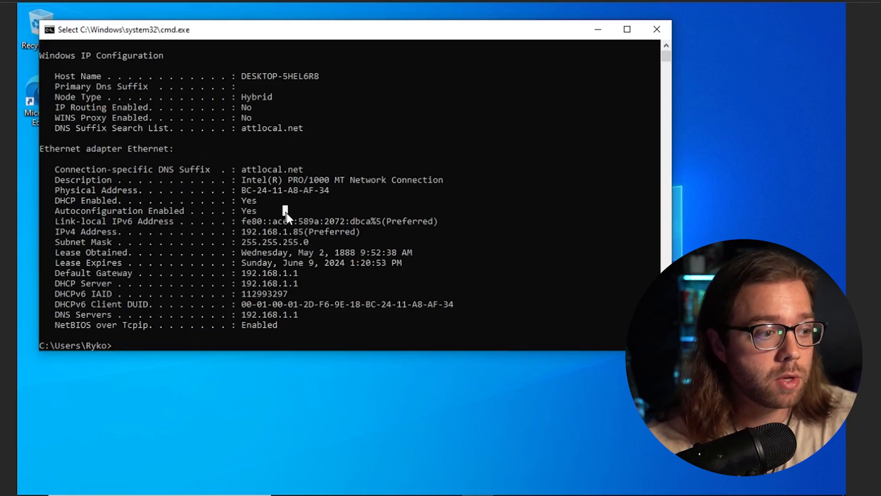
# - Release the Windows client's IP address with ipconfig /release in its command prompt
pyautogui.write('ip')
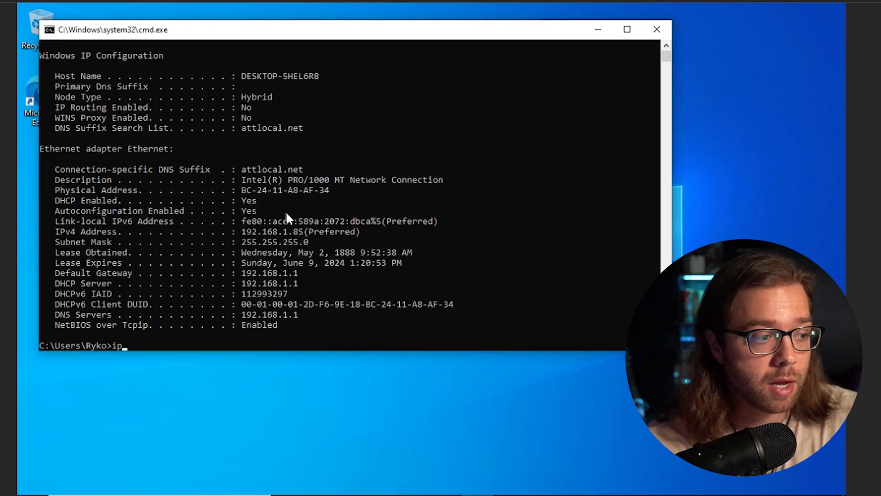
pyautogui.write('config /release')
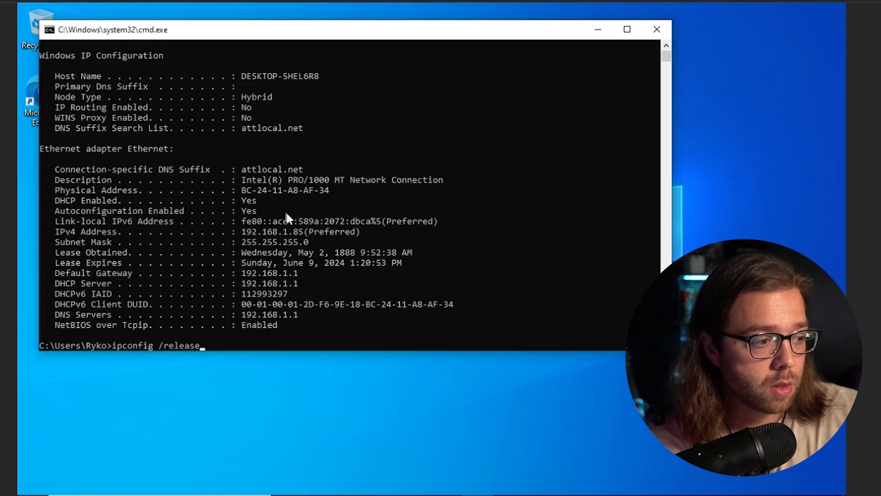
pyautogui.press('Return')
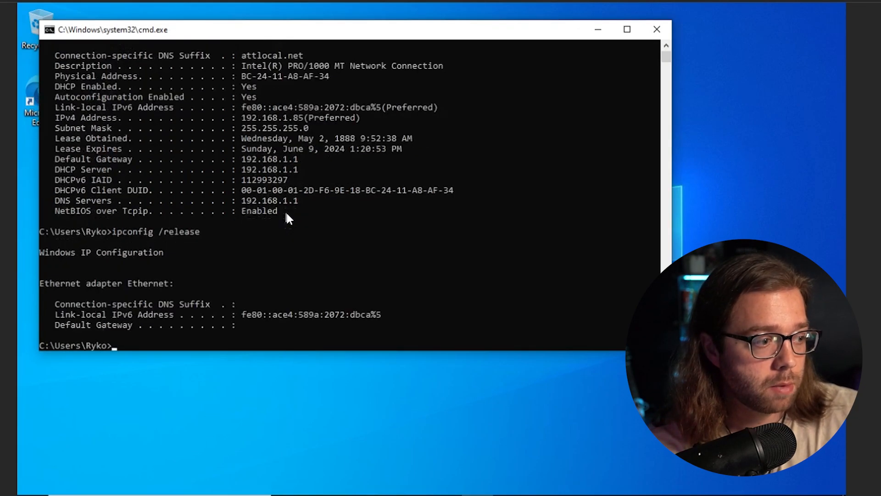
# - Request a new lease for the client with ipconfig /renew and check the assigned IPv4 address
pyautogui.press('Up')
pyautogui.press('BackSpace')
pyautogui.press('BackSpace')
pyautogui.press('BackSpace')
pyautogui.press('BackSpace')
pyautogui.press('BackSpace')
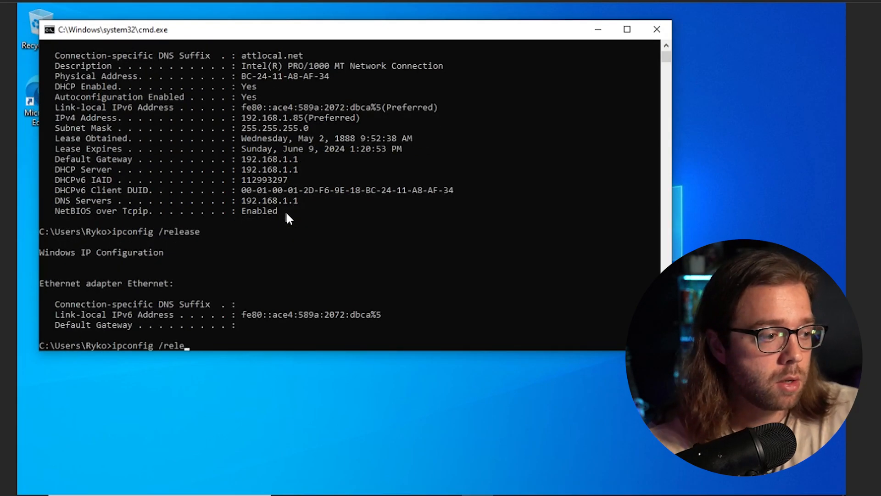
pyautogui.write('new')
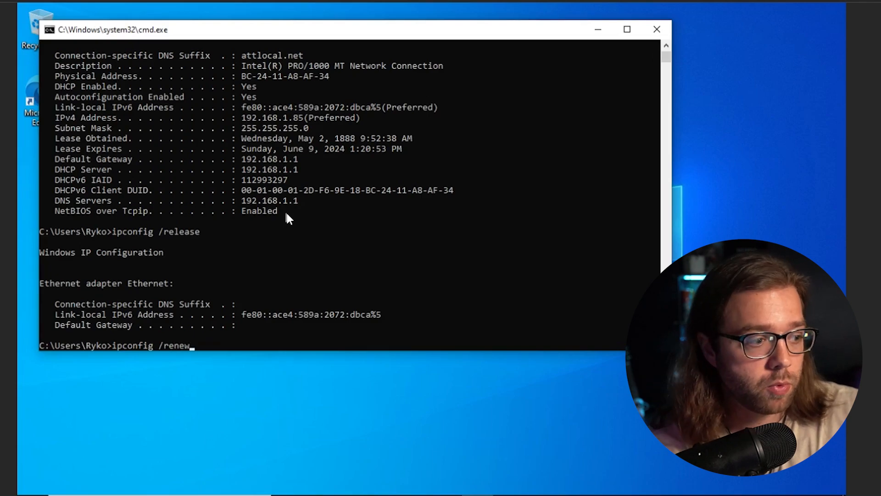
pyautogui.press('Return')
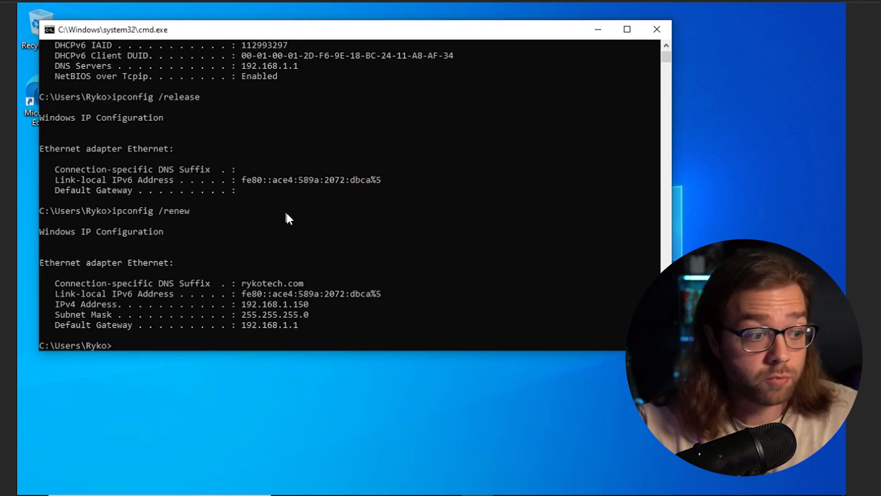
pyautogui.click(304, 306)
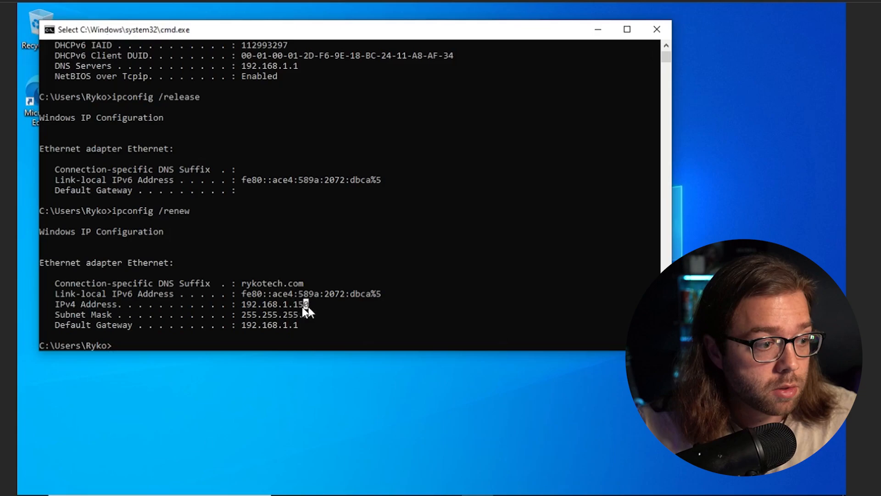
pyautogui.moveTo(246, 305); pyautogui.dragTo(295, 305)
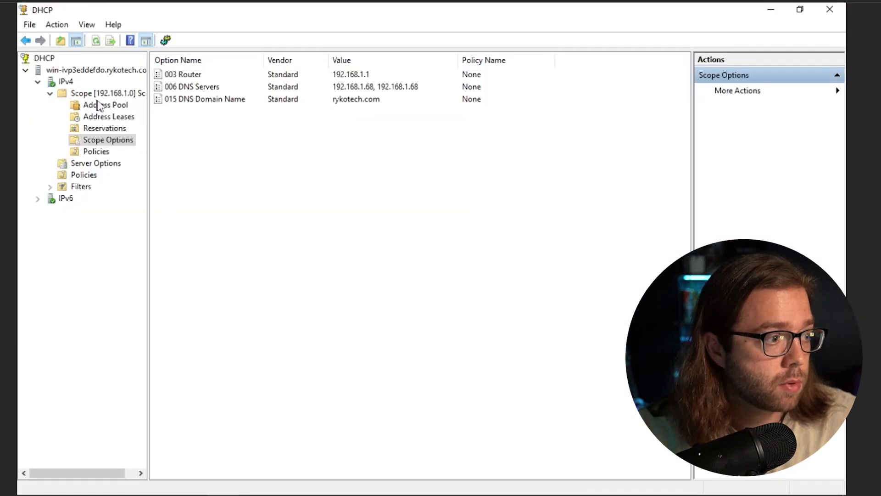
# - In the server's DHCP console, review the scope's address pool range and open its address leases
pyautogui.click(100, 94)
pyautogui.click(116, 108)
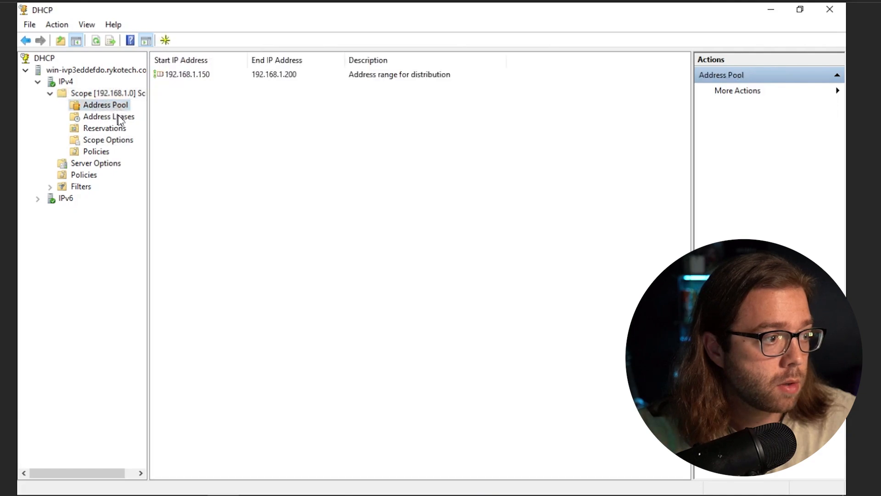
pyautogui.click(201, 78)
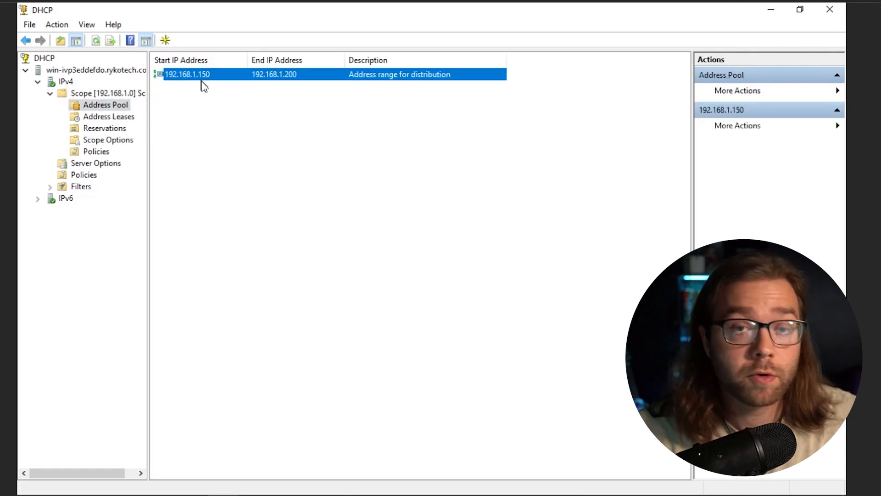
pyautogui.click(114, 117)
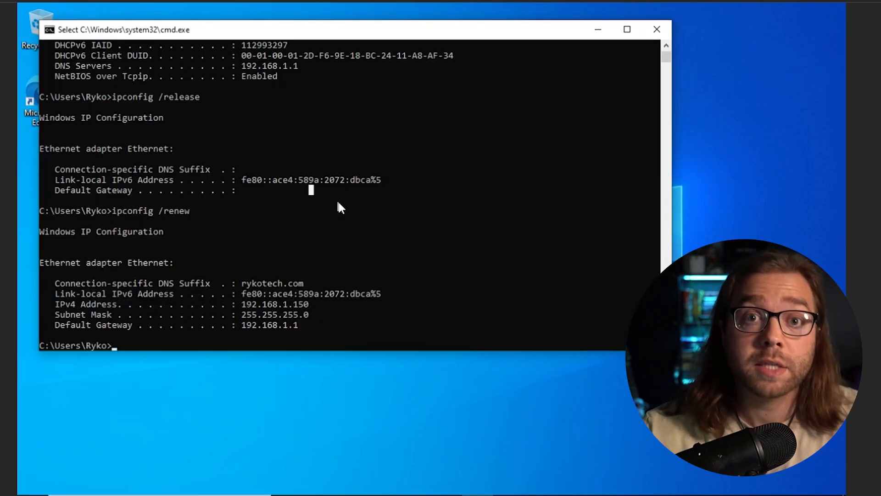